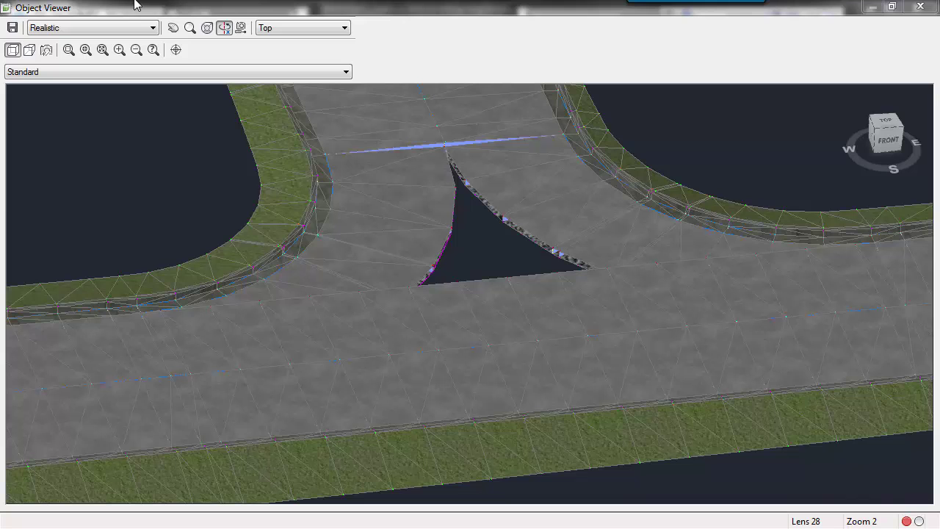
Step: Close the Object Viewer's 3D corridor preview to return to the plan drawing
left_click(927, 8)
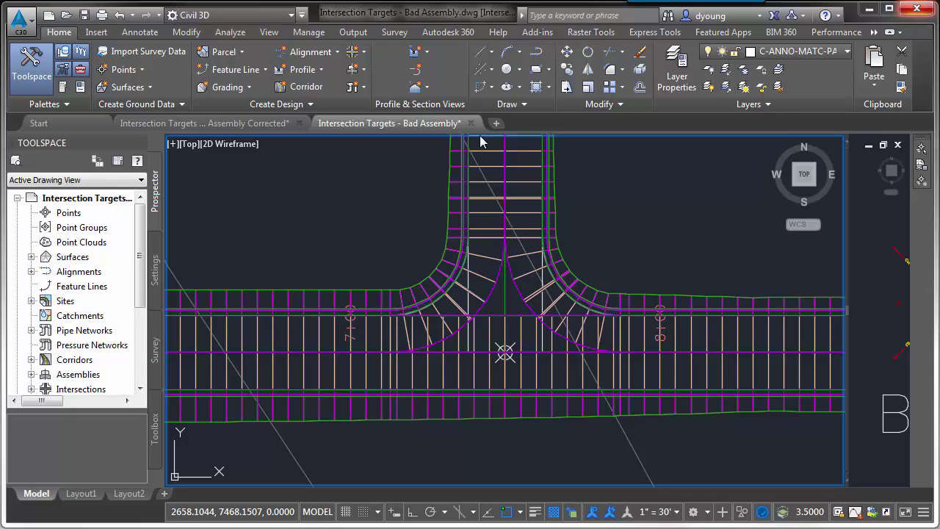
Step: Zoom into the T-intersection centre and check which corridor regions border the unfilled triangular gap
mouse_move(493, 405)
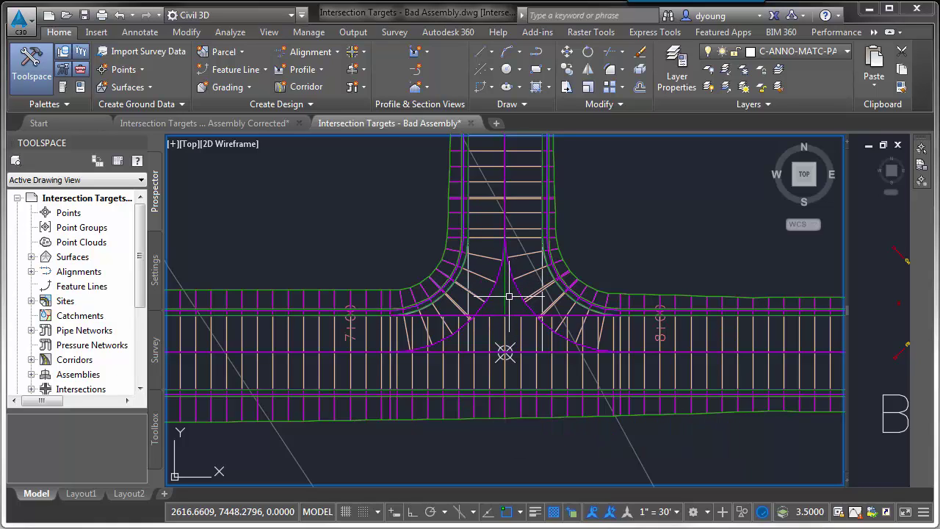
mouse_move(507, 297)
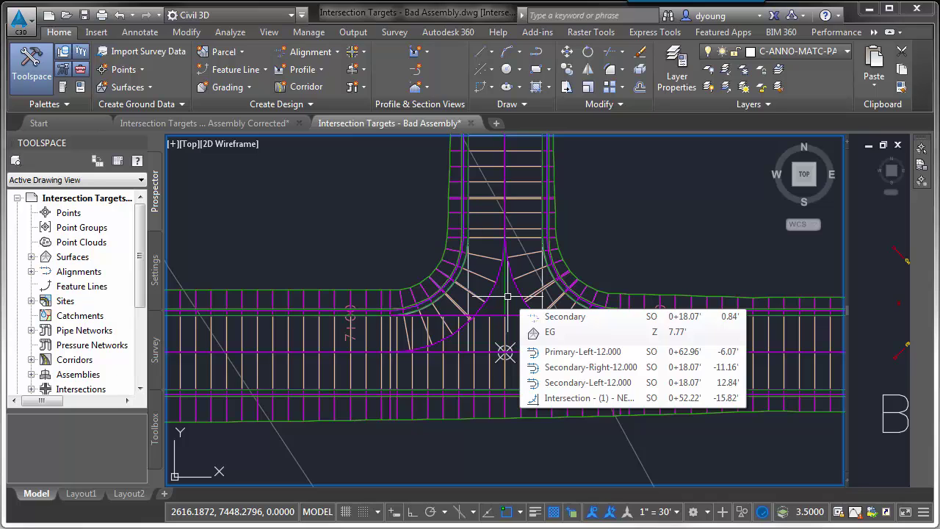
scroll(508, 297, "up", 5)
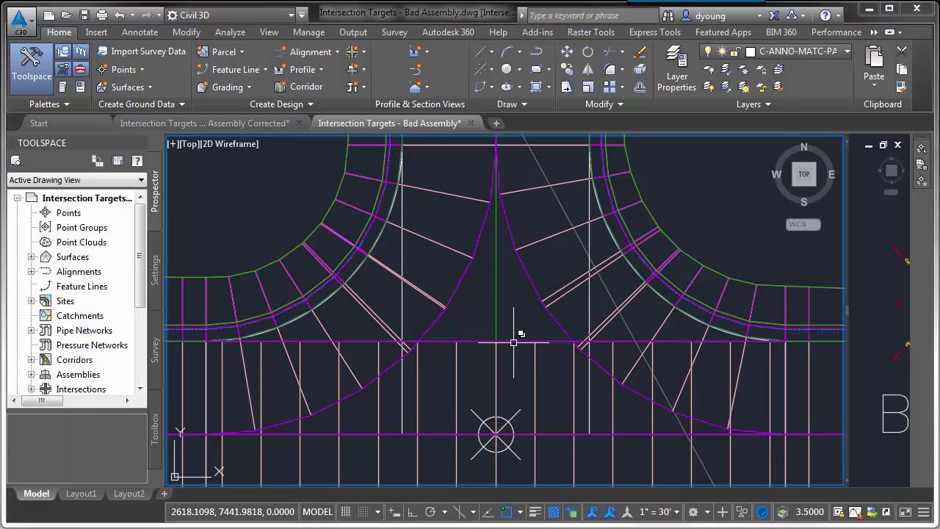
mouse_move(460, 343)
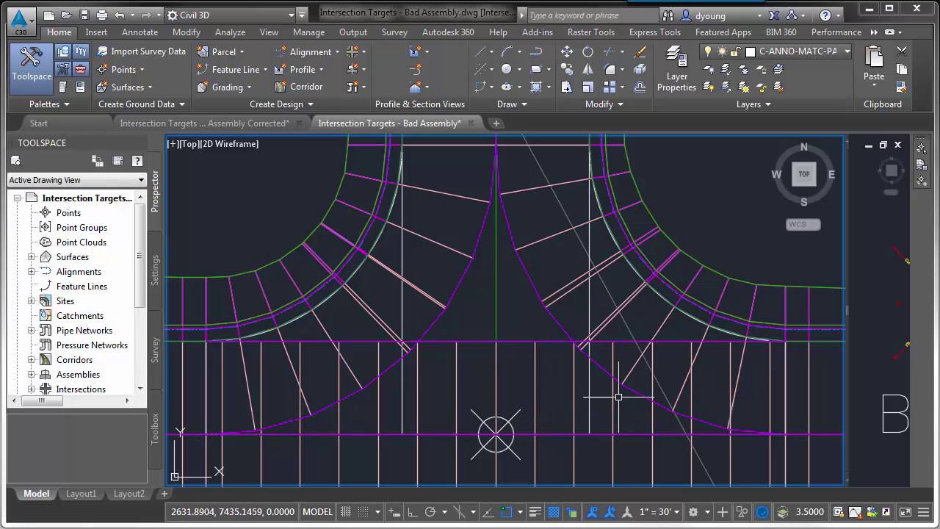
mouse_move(421, 401)
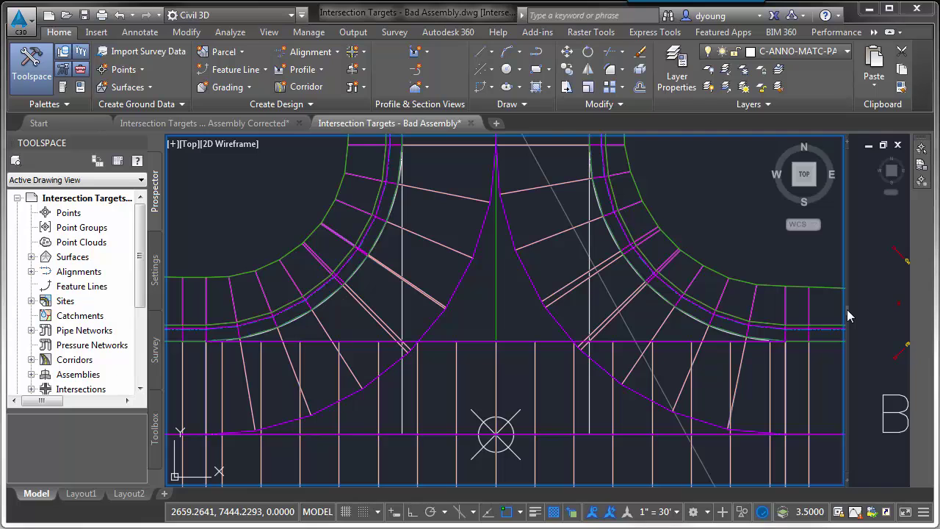
Step: Narrow the plan viewport and bring the Basic Lane assembly's curb end into the right view
left_click_drag(847, 309, 504, 301)
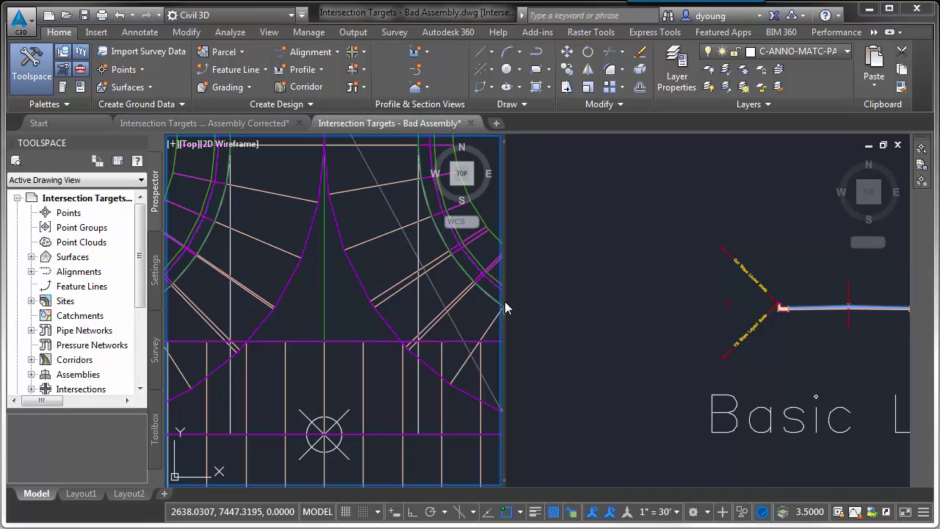
left_click(867, 315)
middle_click_drag(860, 325, 717, 332)
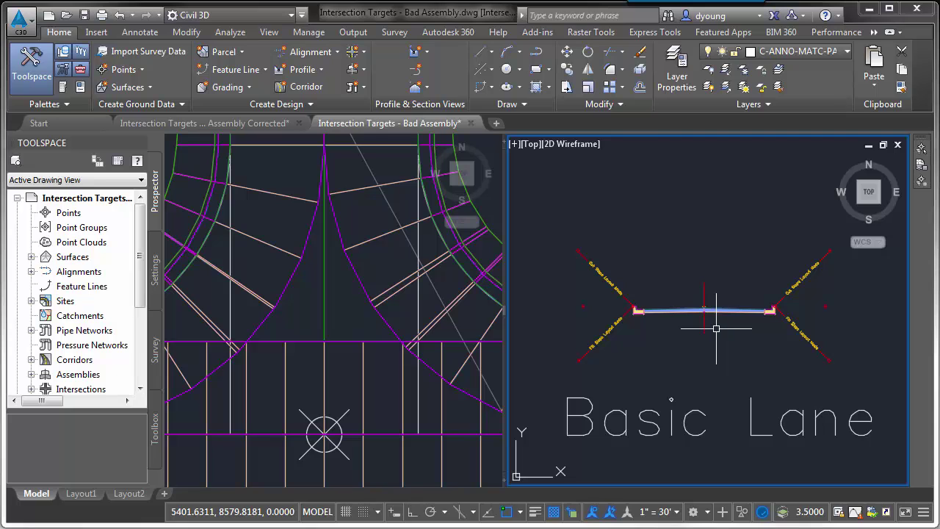
scroll(718, 323, "up", 5)
middle_click_drag(801, 289, 695, 291)
Step: Review the BasicLane parameters (Right side, 12.00' wide, -2.00% slope) without changing them
left_click(695, 295)
right_click(705, 296)
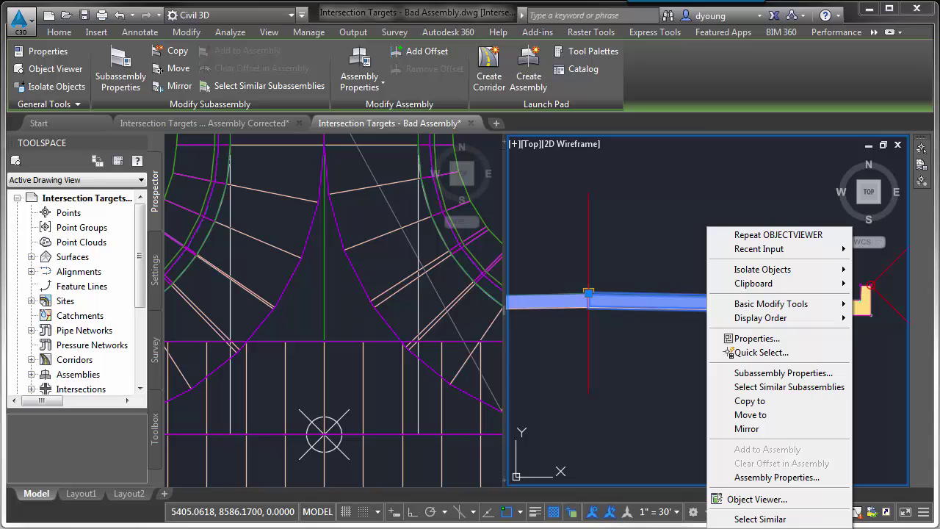
left_click(790, 376)
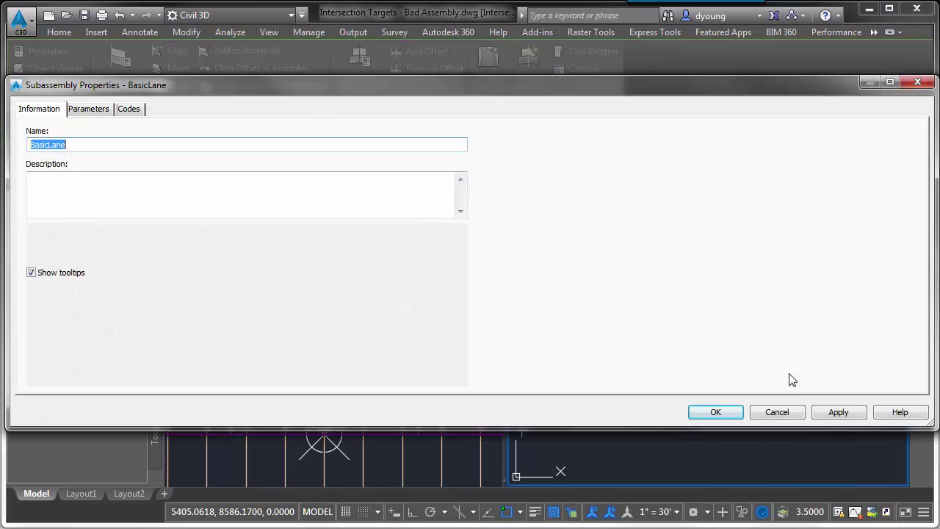
left_click(88, 110)
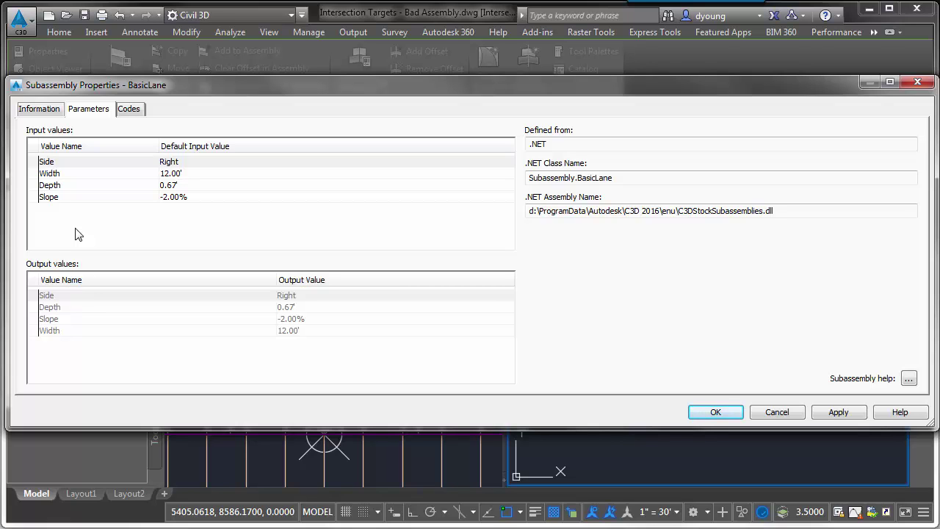
left_click(795, 410)
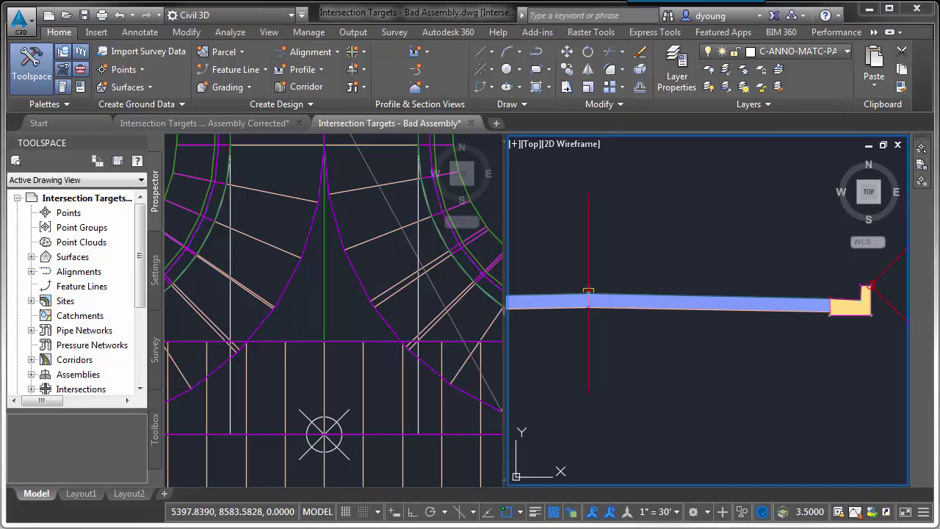
key("ctrl+3")
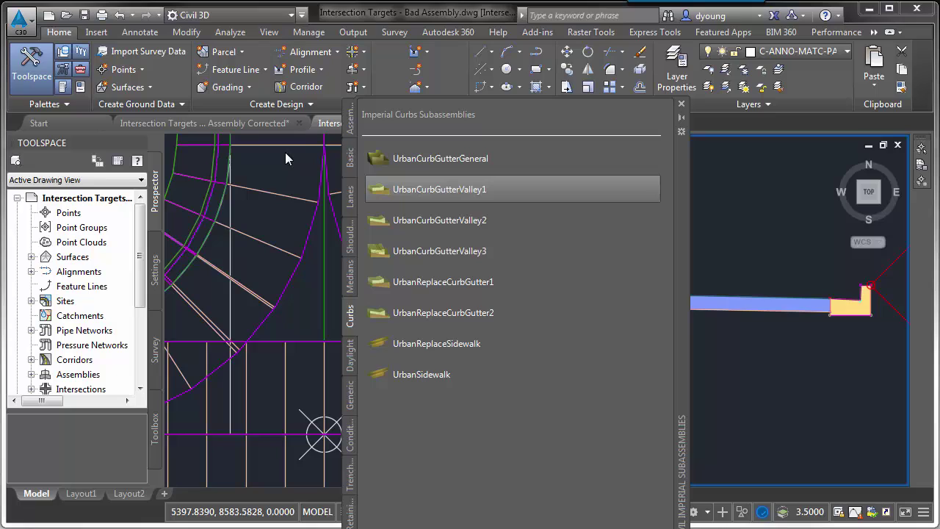
left_click(350, 157)
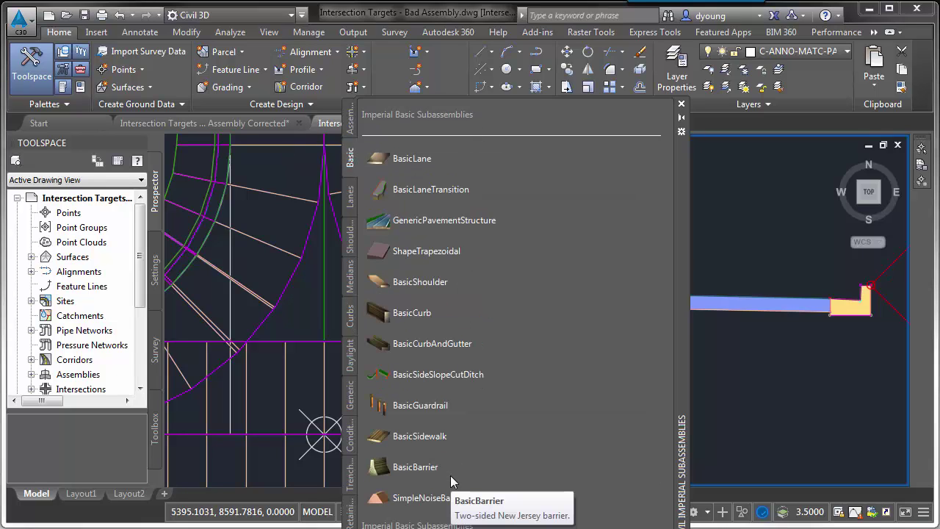
left_click(682, 105)
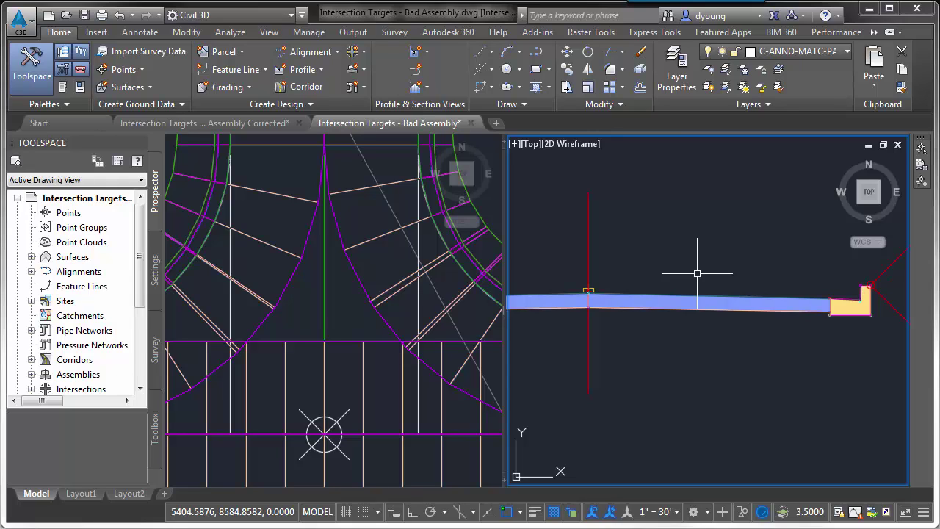
Step: Switch to the Bad Assembly Corrected drawing and adjust its viewport split
left_click(223, 123)
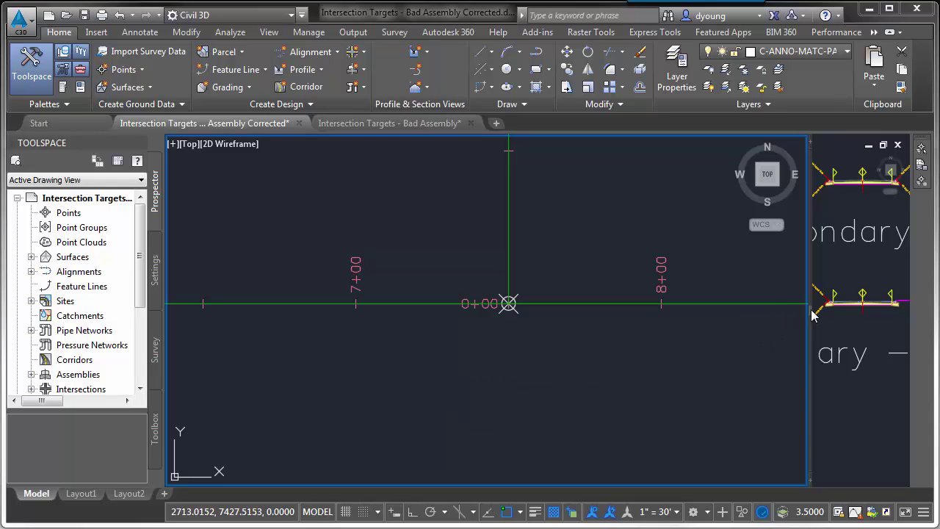
left_click_drag(812, 313, 629, 312)
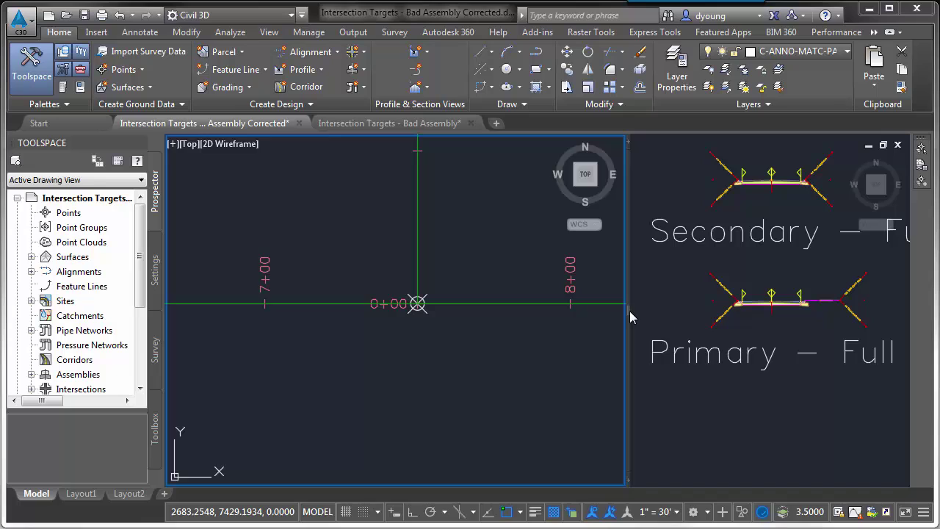
left_click_drag(630, 310, 780, 311)
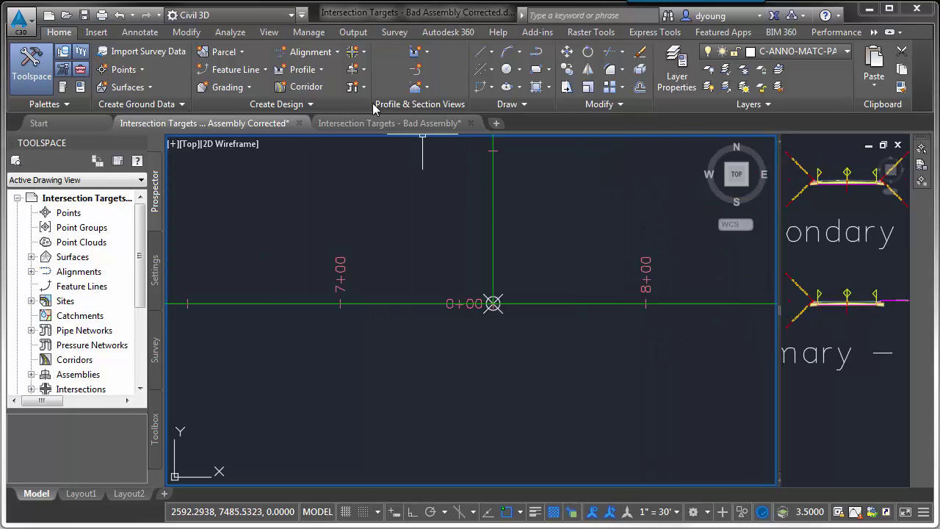
Step: Start a new intersection at the alignments' crossing point
left_click(363, 52)
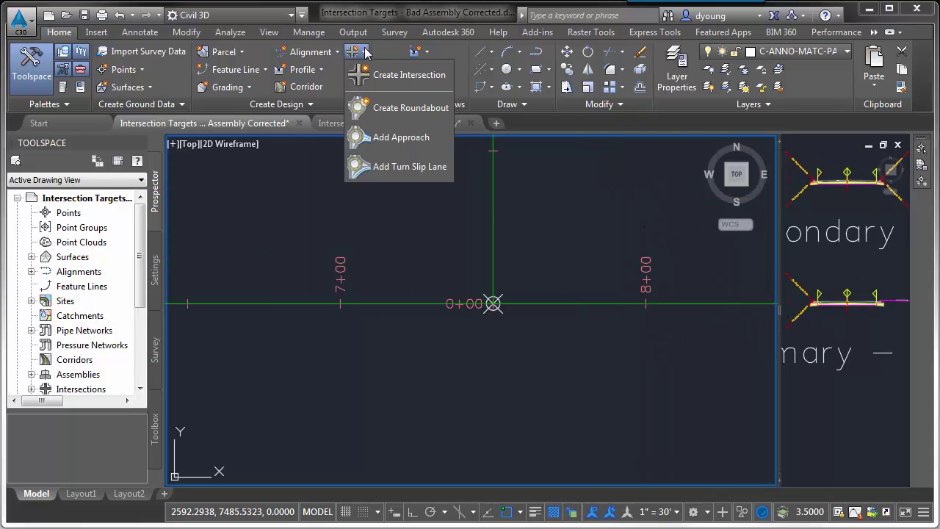
left_click(389, 74)
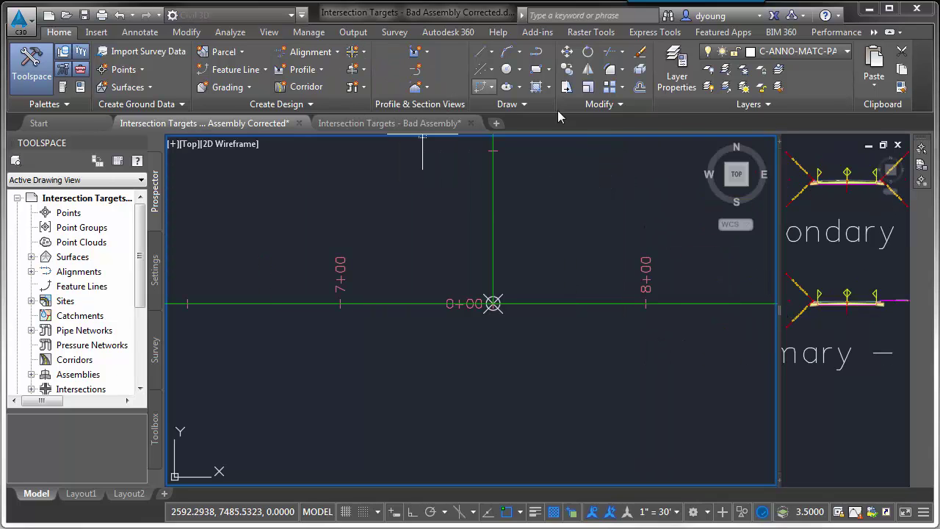
left_click(493, 304)
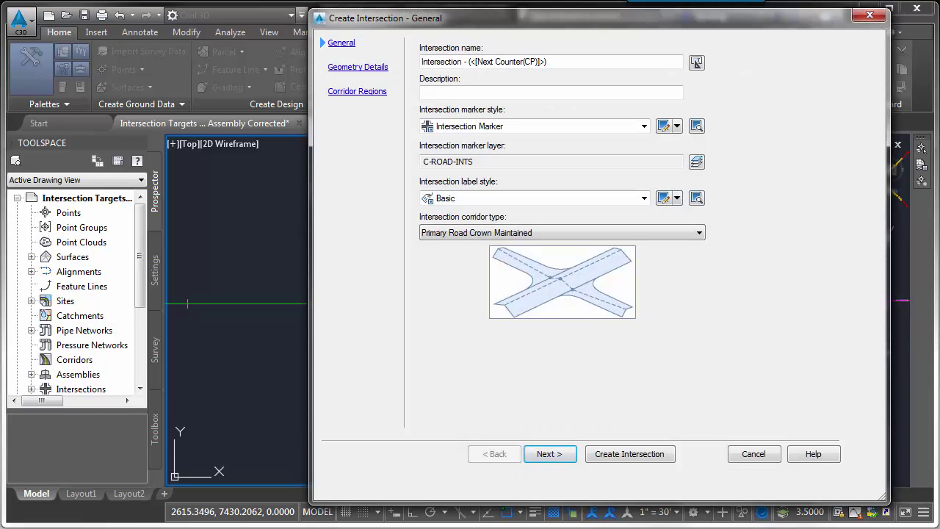
Step: Advance to Corridor Regions, assign Curb Returns to the curb return fillets, and open the assembly set file selection
left_click(551, 454)
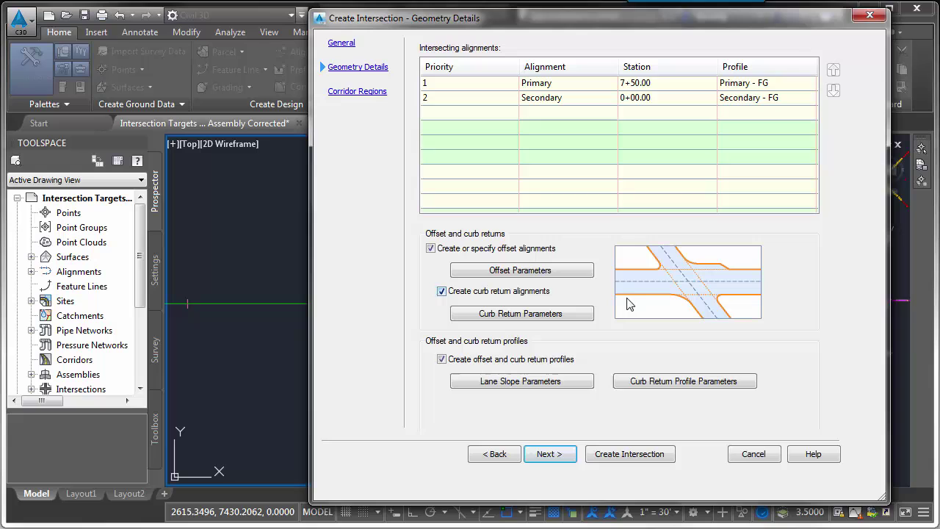
left_click(545, 454)
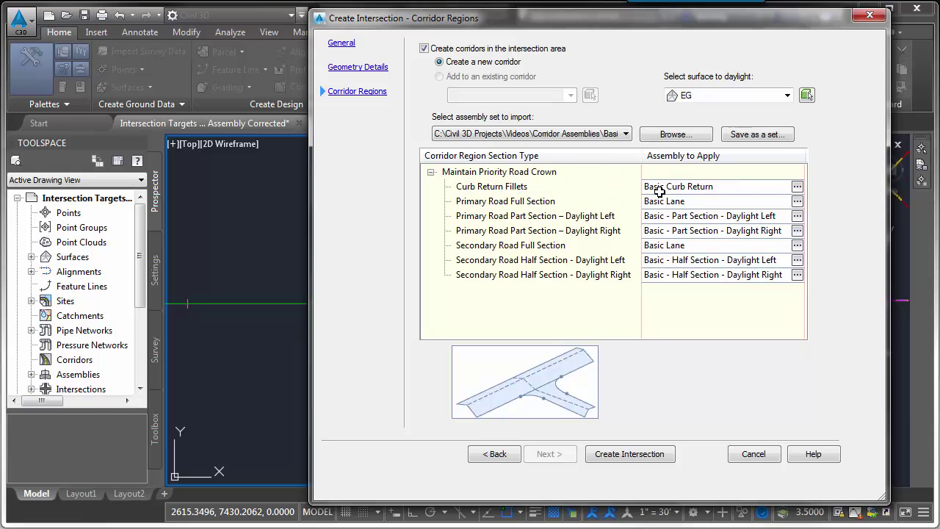
left_click(799, 187)
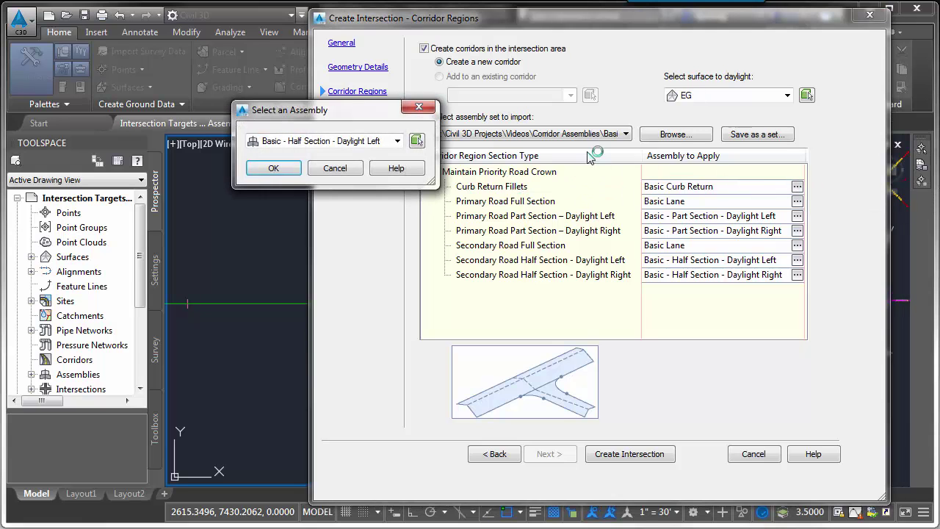
left_click(397, 141)
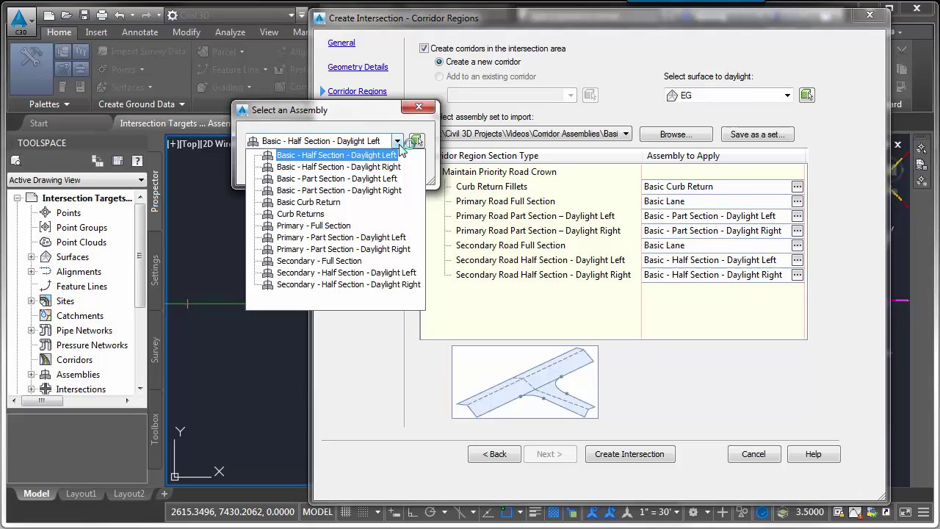
left_click(309, 213)
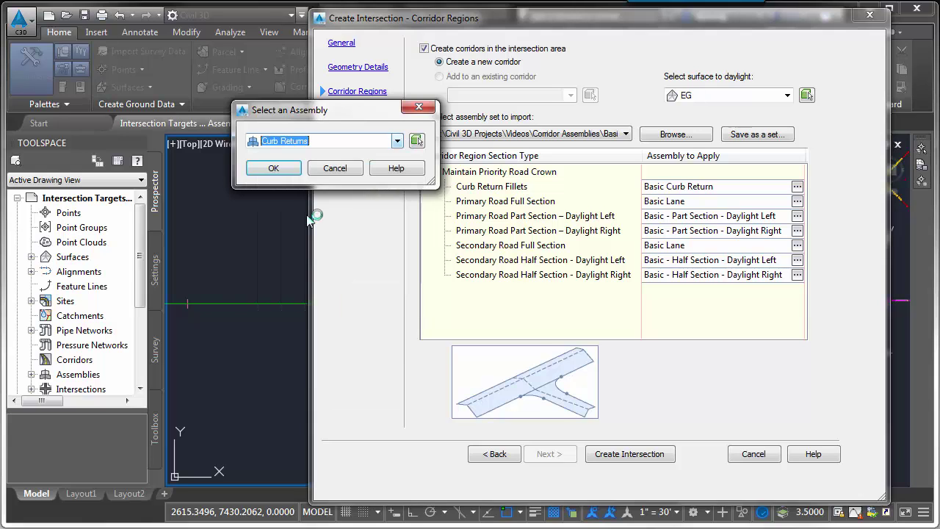
left_click(274, 168)
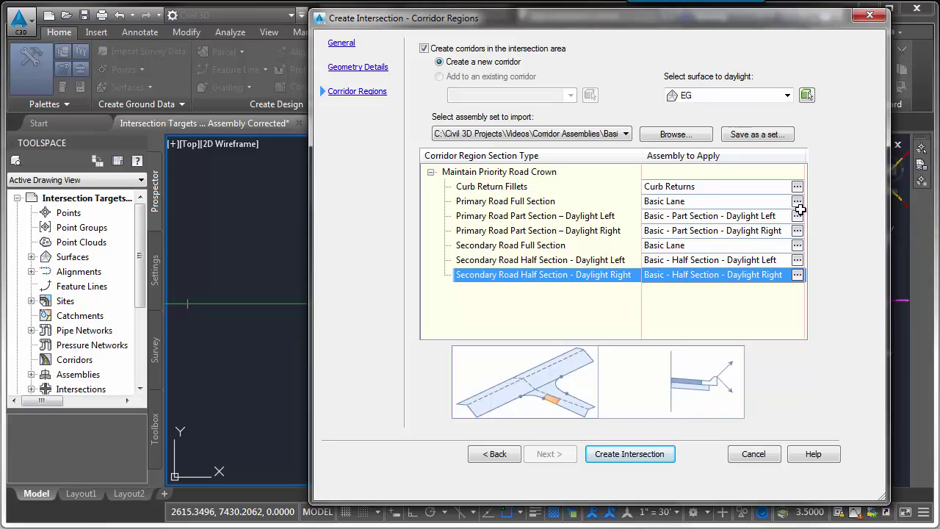
left_click(766, 137)
left_click(767, 137)
Step: Import Primary - Secondary Intersection.xml from Corridor Assemblies > Primary - Secondary Intersection
left_click(676, 135)
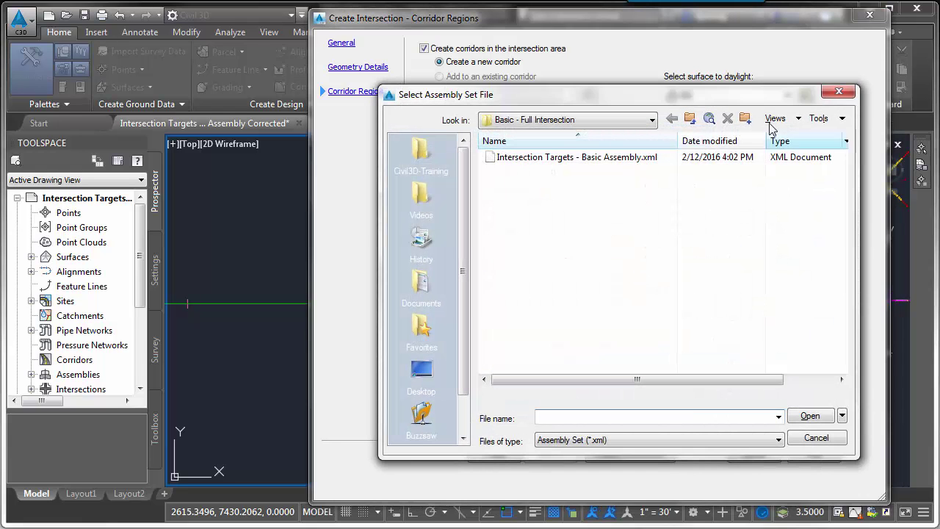
left_click(652, 121)
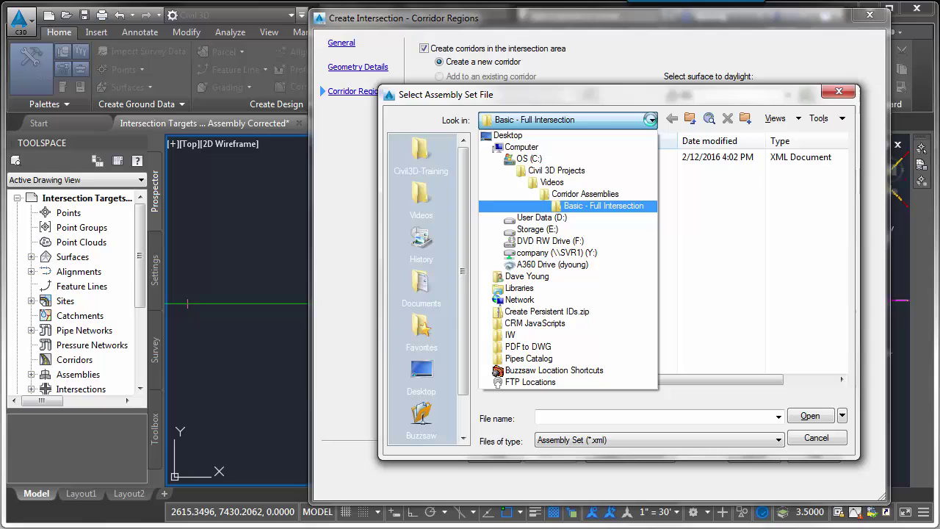
left_click(585, 194)
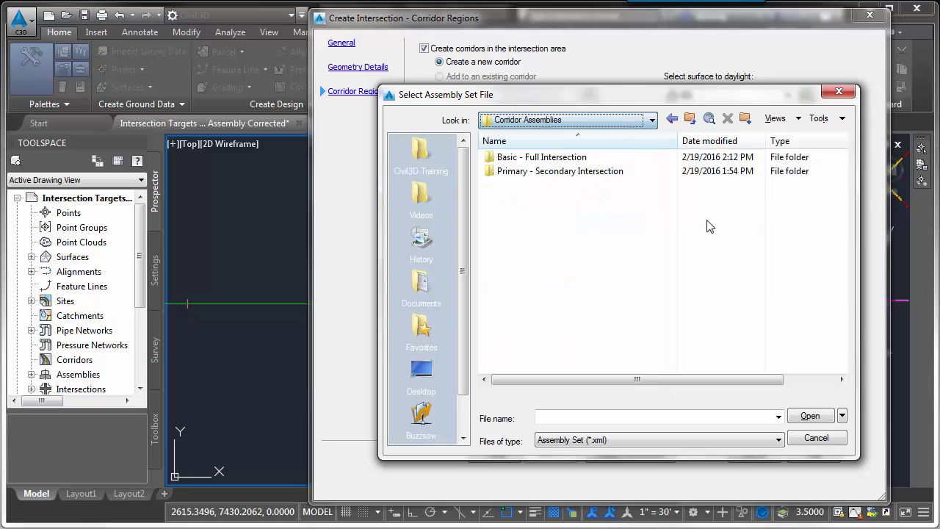
double_click(541, 172)
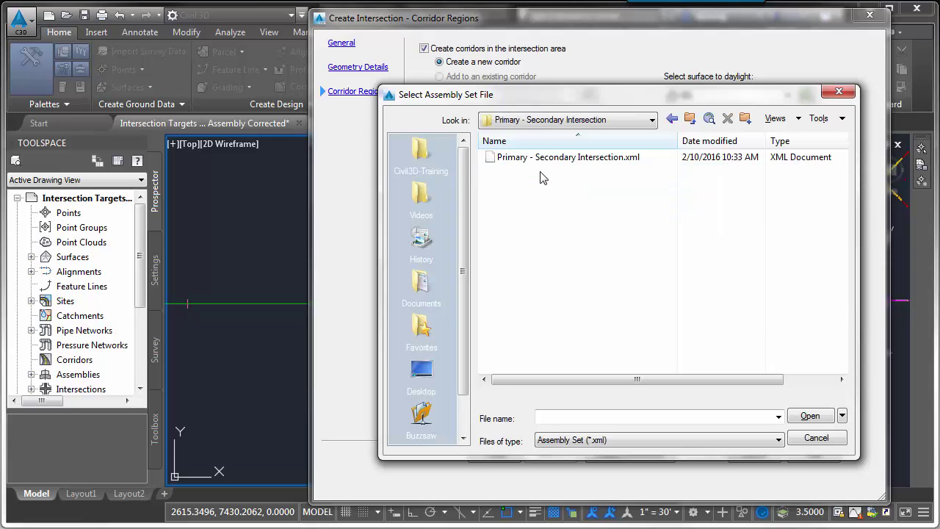
double_click(614, 158)
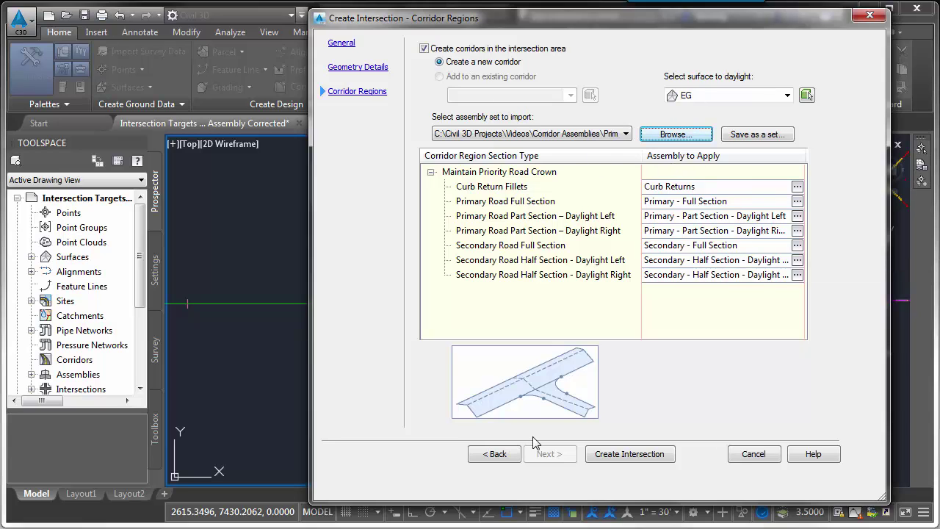
Step: Create the intersection and zoom in to confirm its corridor fills the curb returns and centre
left_click(609, 455)
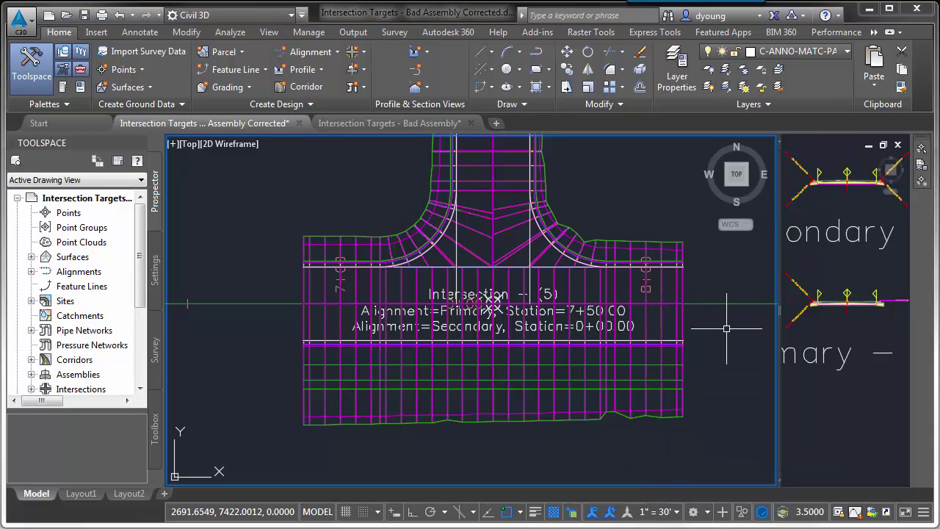
scroll(477, 247, "up", 3)
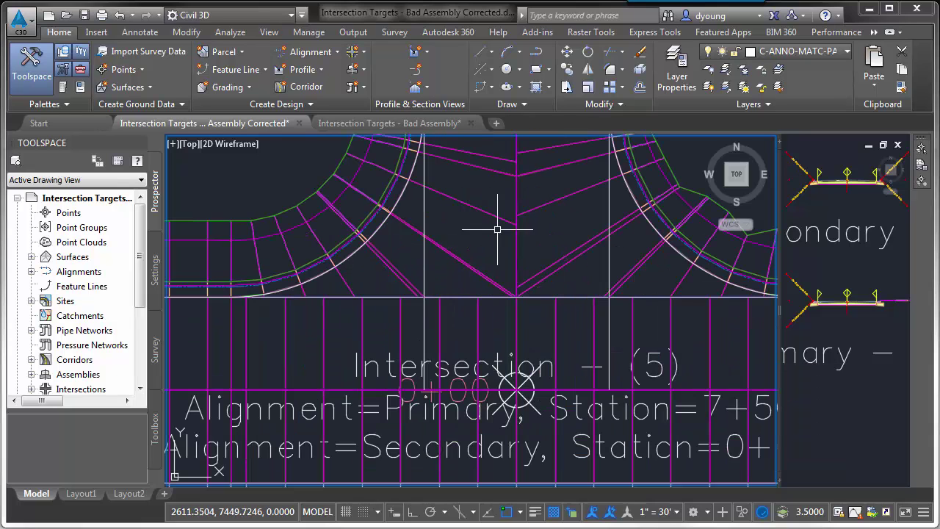
middle_click_drag(558, 190, 520, 286)
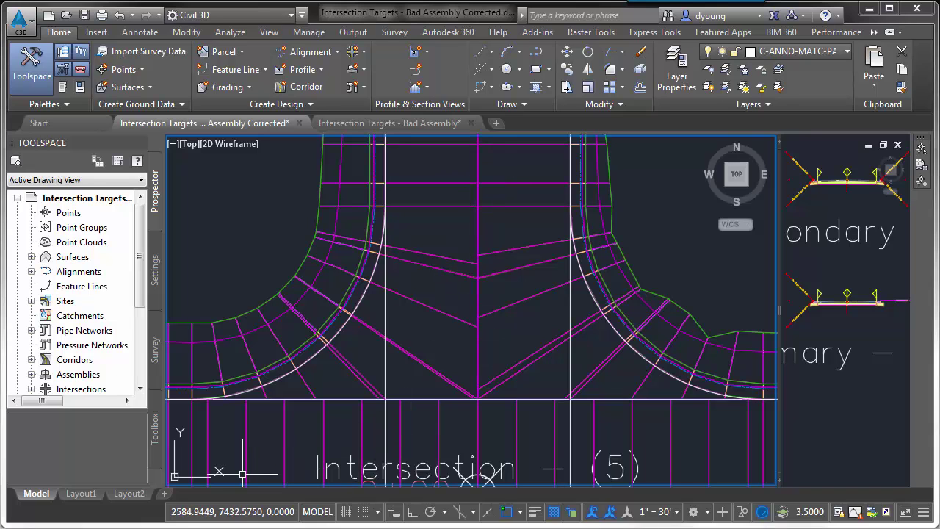
scroll(424, 254, "down", 4)
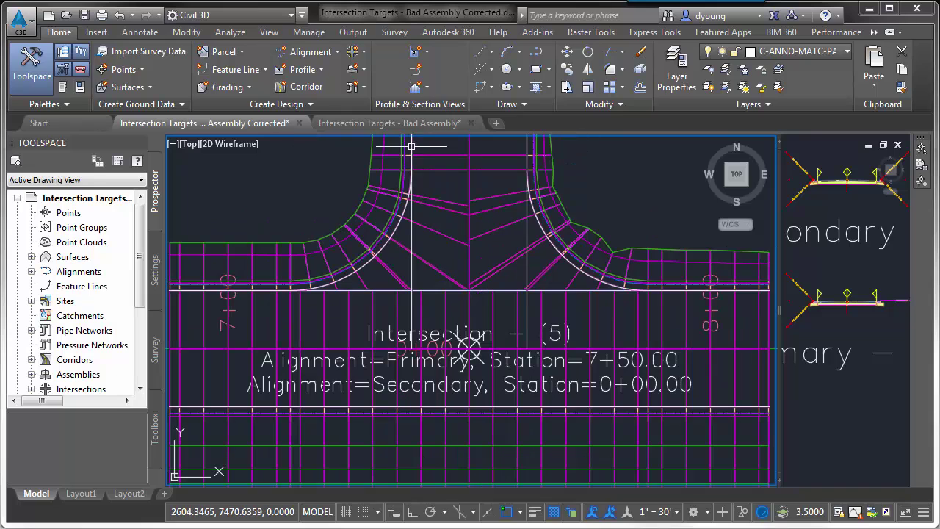
Step: Compare against the Bad Assembly drawing's hole, then select the corrected corridor and open its context menu
left_click(387, 124)
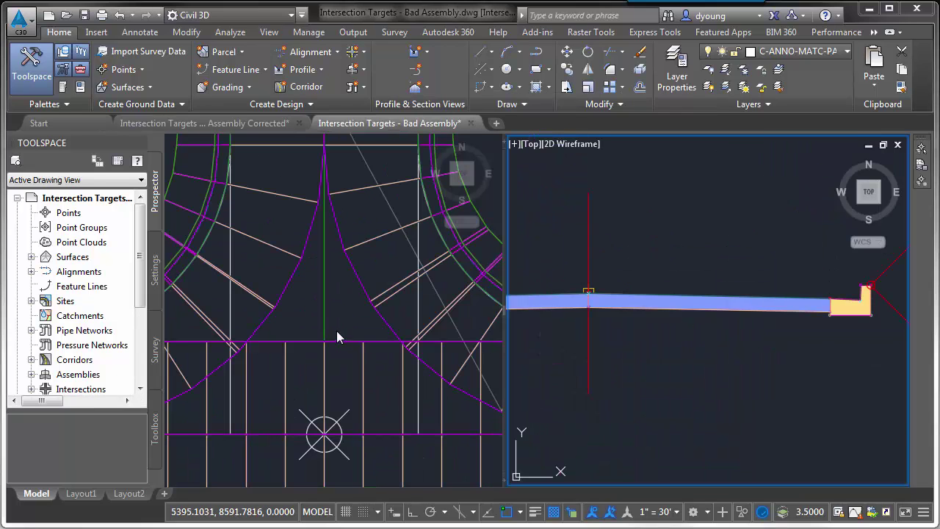
left_click(323, 307)
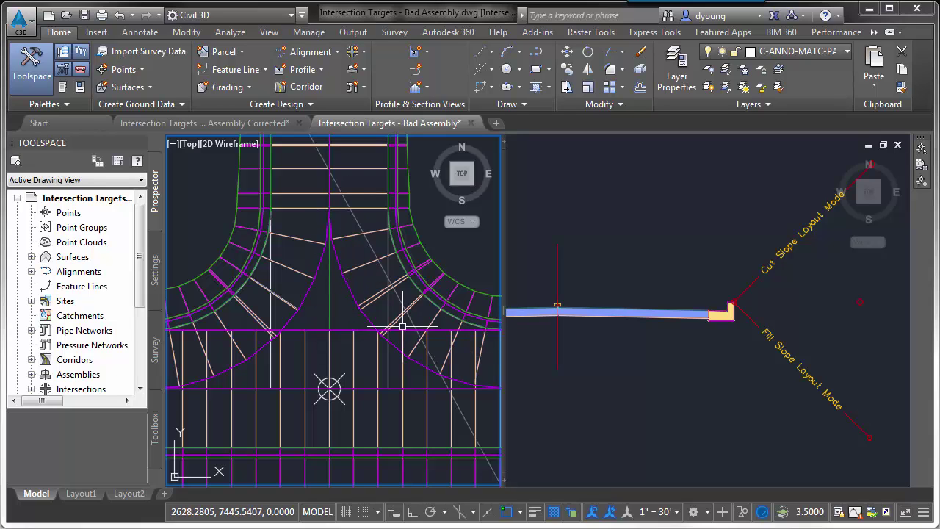
left_click(279, 126)
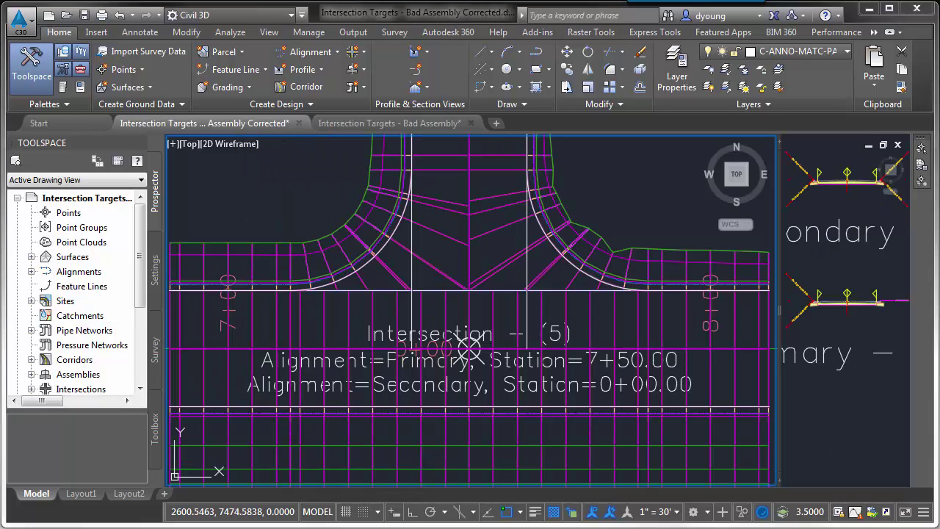
left_click(516, 257)
right_click(516, 259)
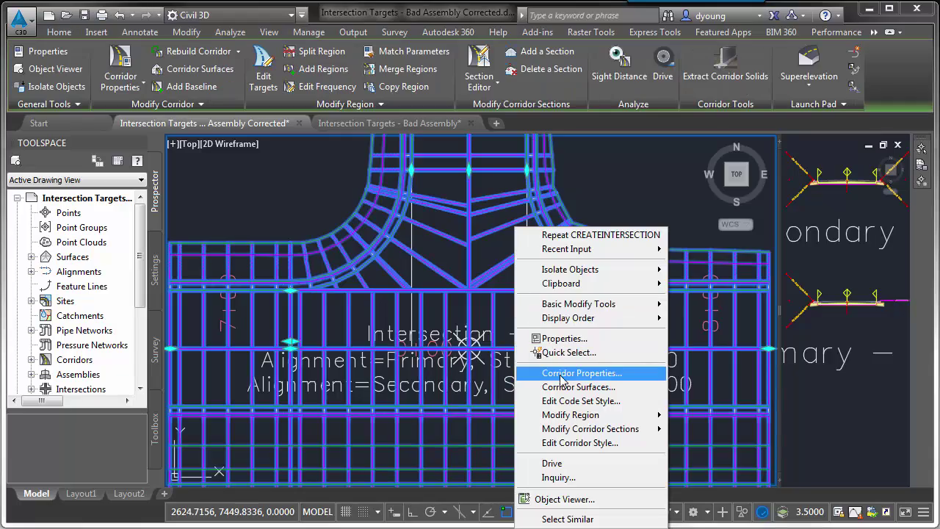